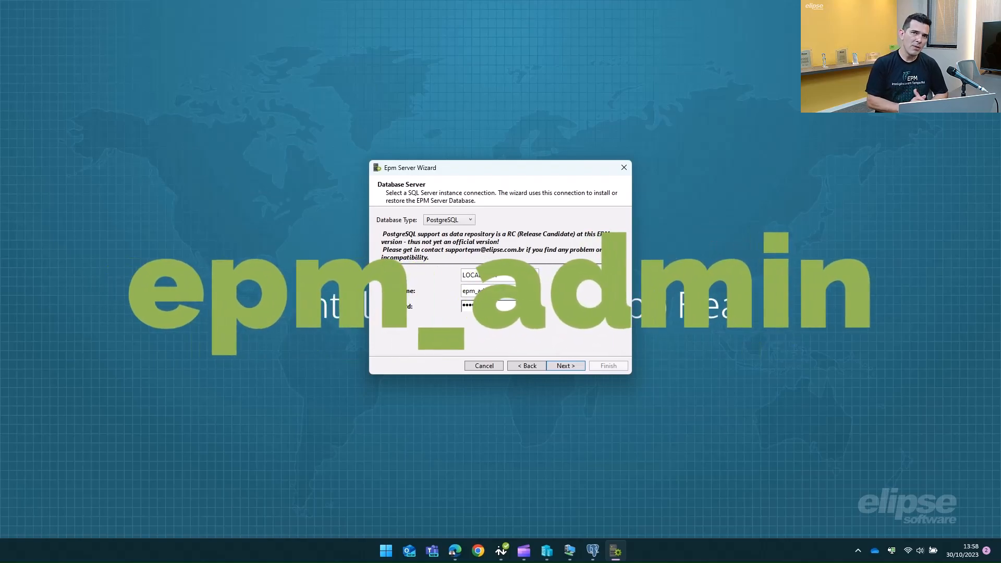
Step: Test the PostgreSQL connection and advance to the Configuration Type page
key("Return")
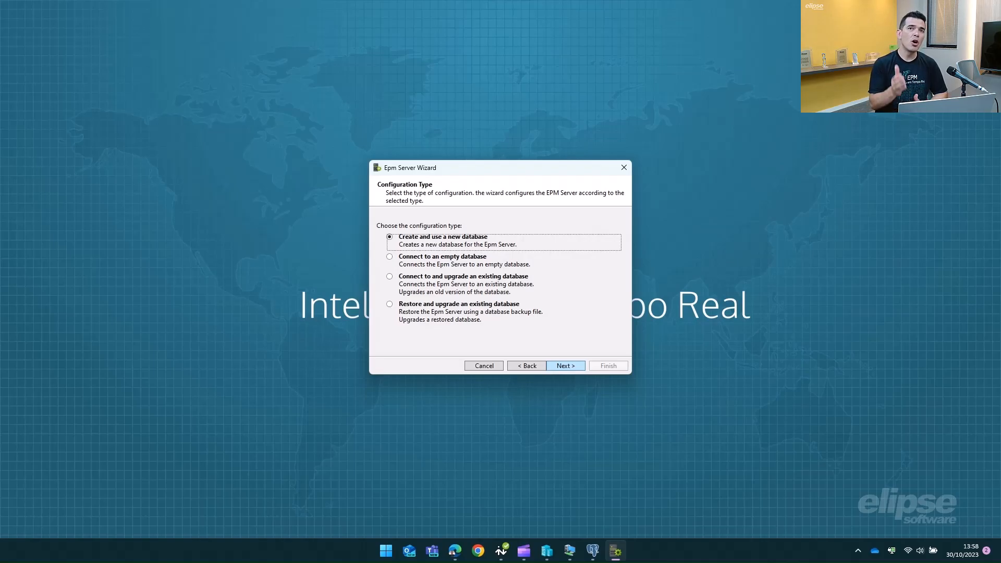
Step: Keep 'Create and use a new database' and rename the database to EPM_PostgreSQL
key("Return")
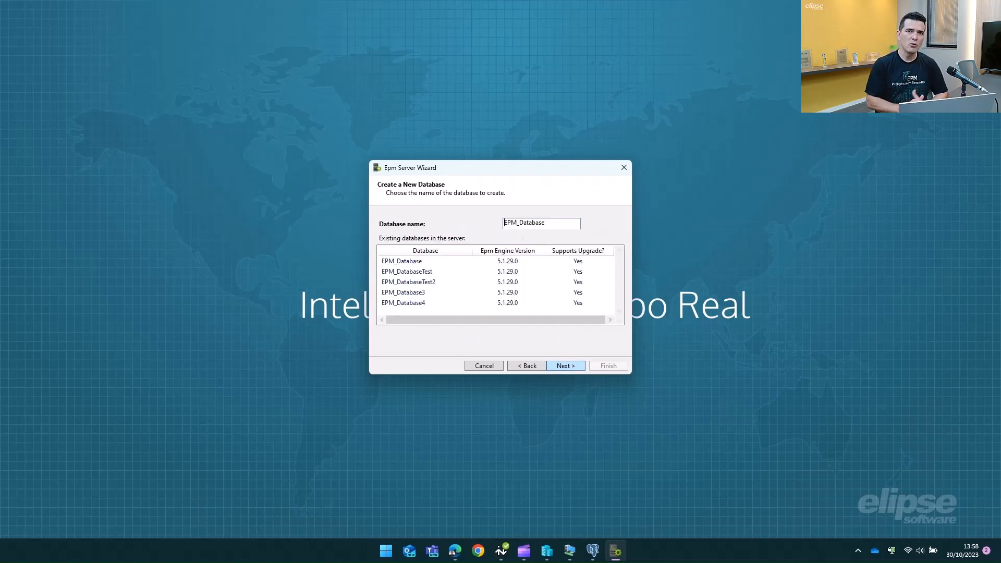
double_click(532, 223)
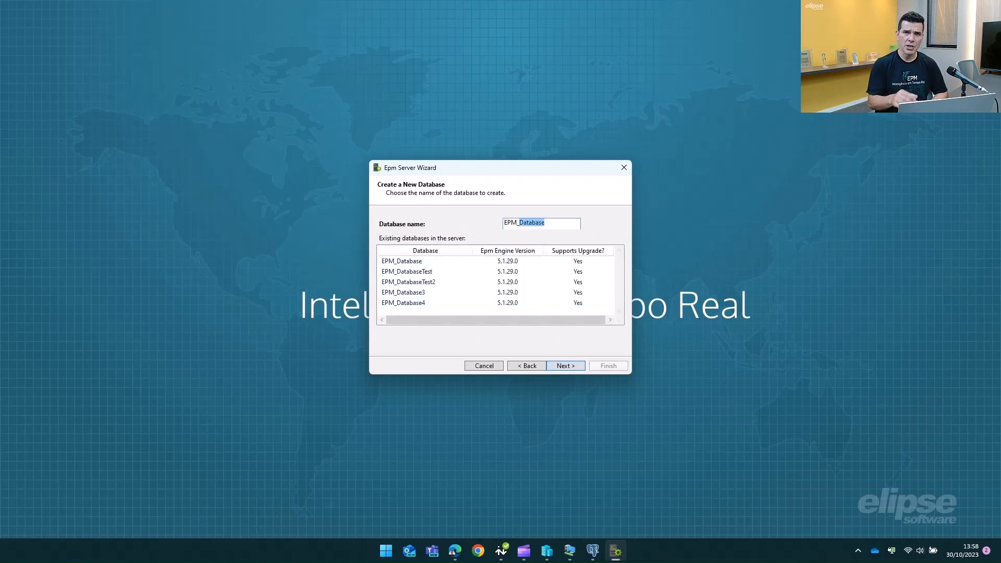
type("Postgre")
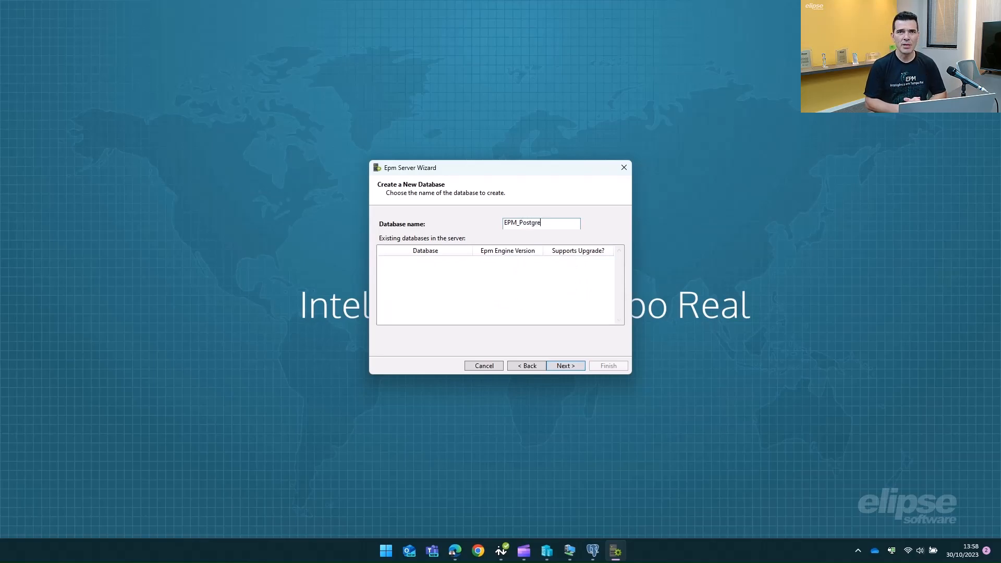
type("SQL")
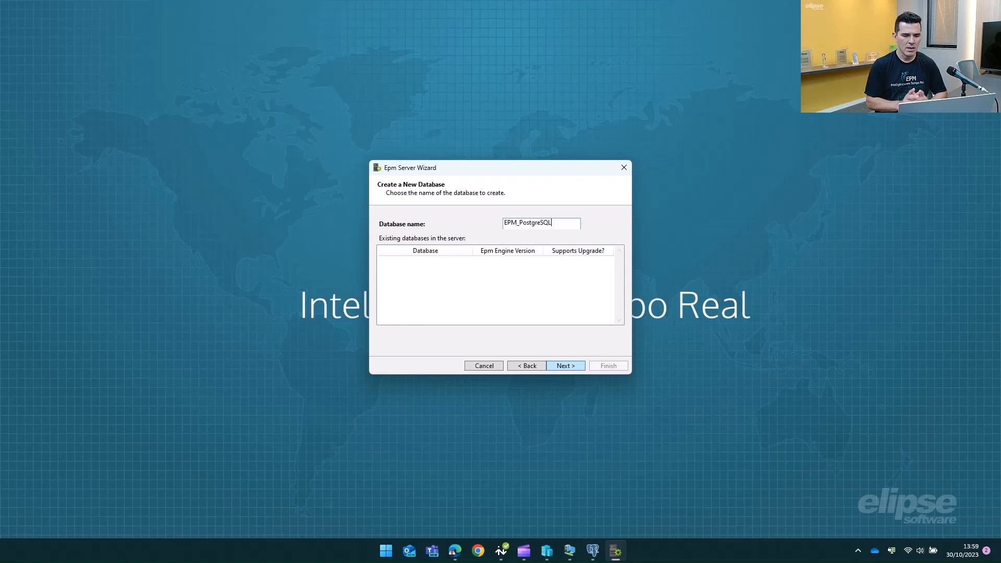
key("Return")
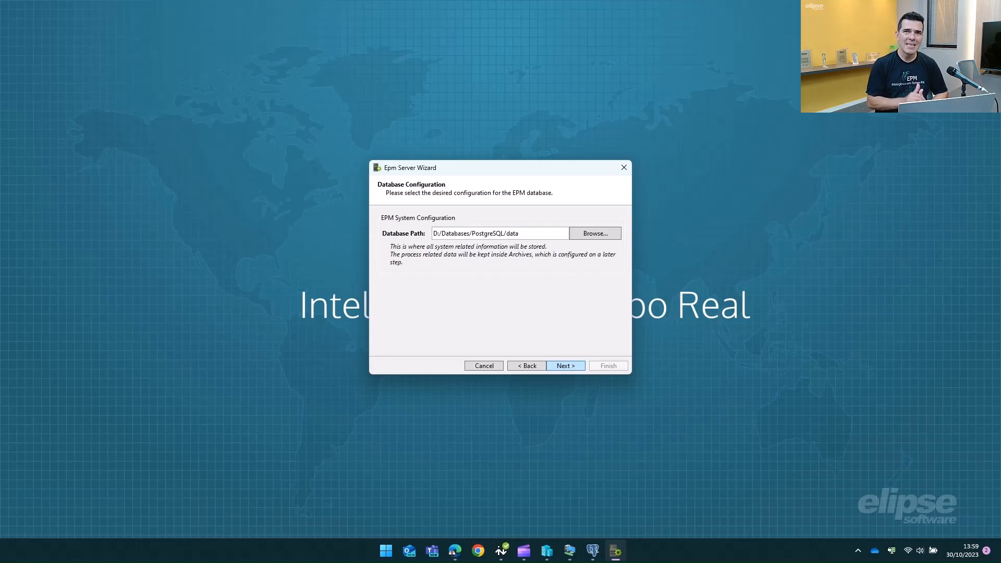
Step: Keep the D:/Databases/PostgreSQL/data path, enter the administrator password, and run the setup
key("Return")
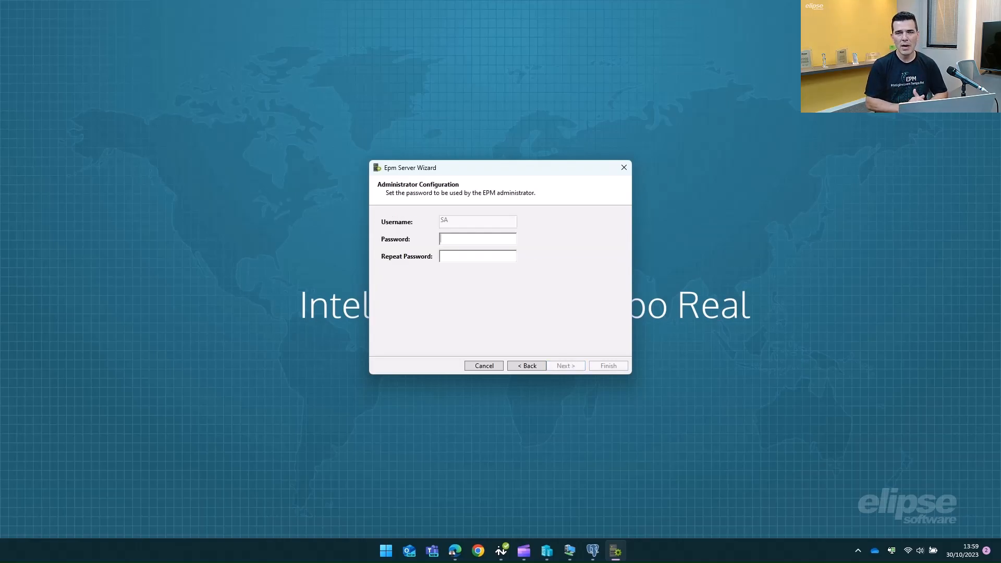
type("aaaaaaaa")
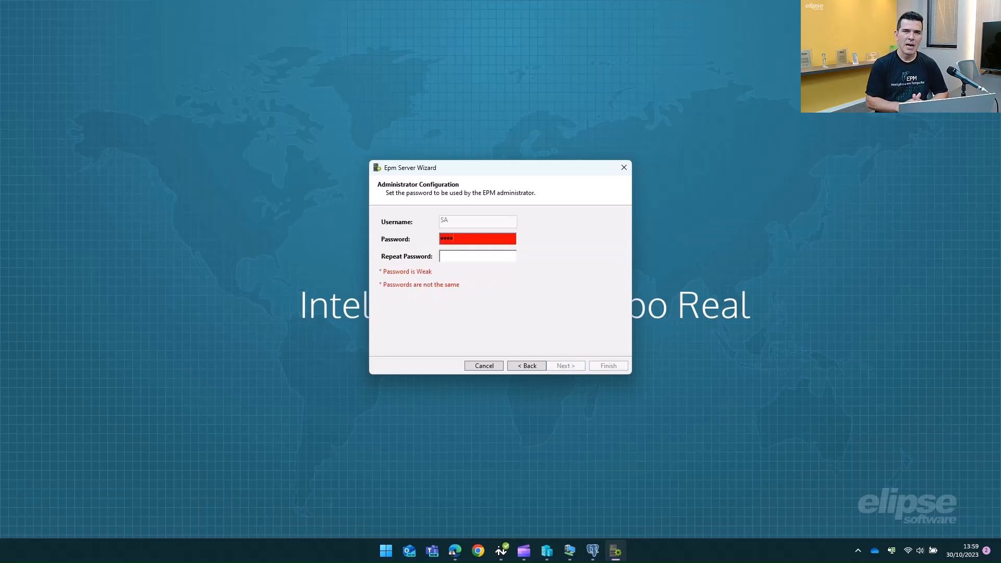
type("aaaaaaaa")
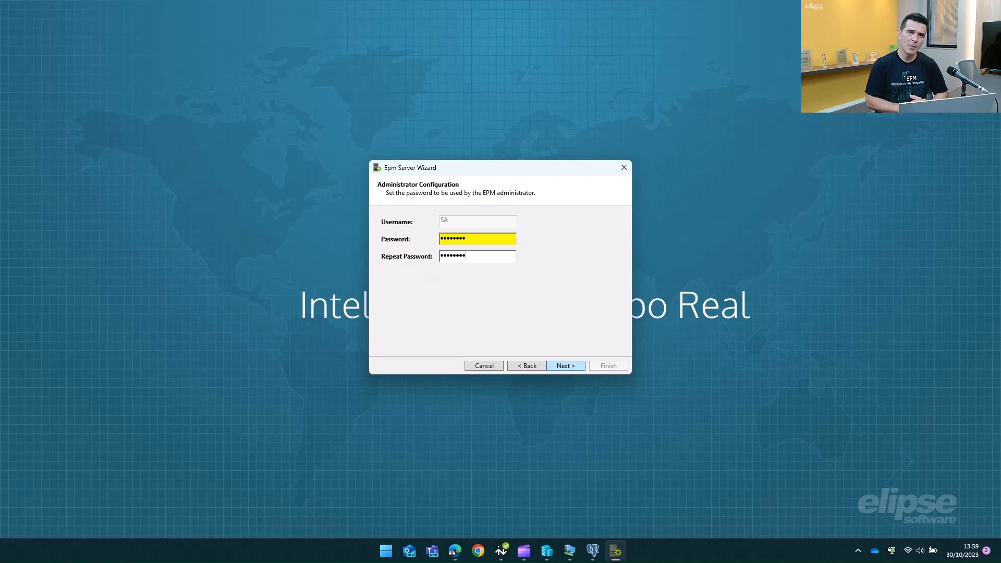
key("Return")
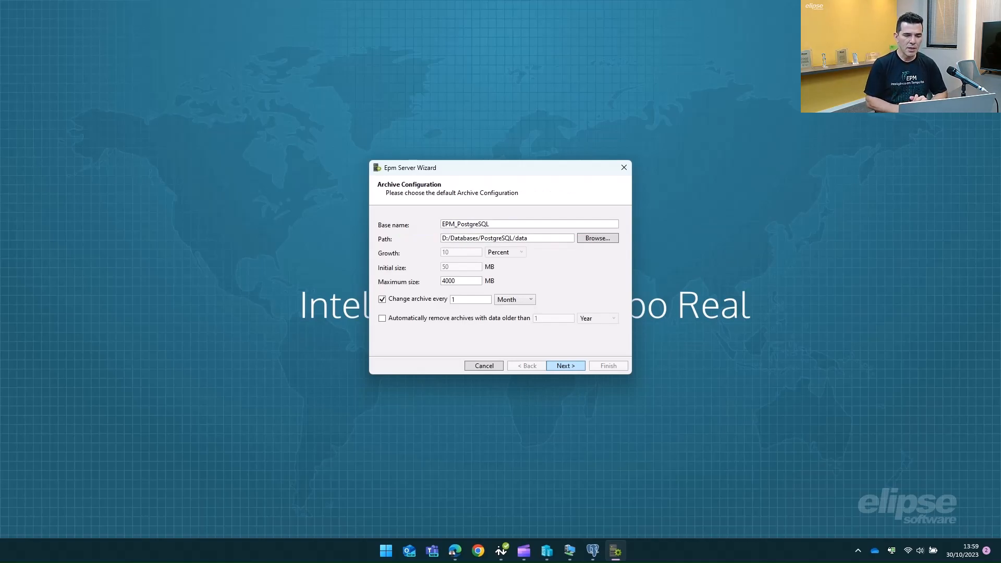
Step: Lower the archive maximum size from 4000 to 100 MB and enable automatic removal of old archives
double_click(448, 281)
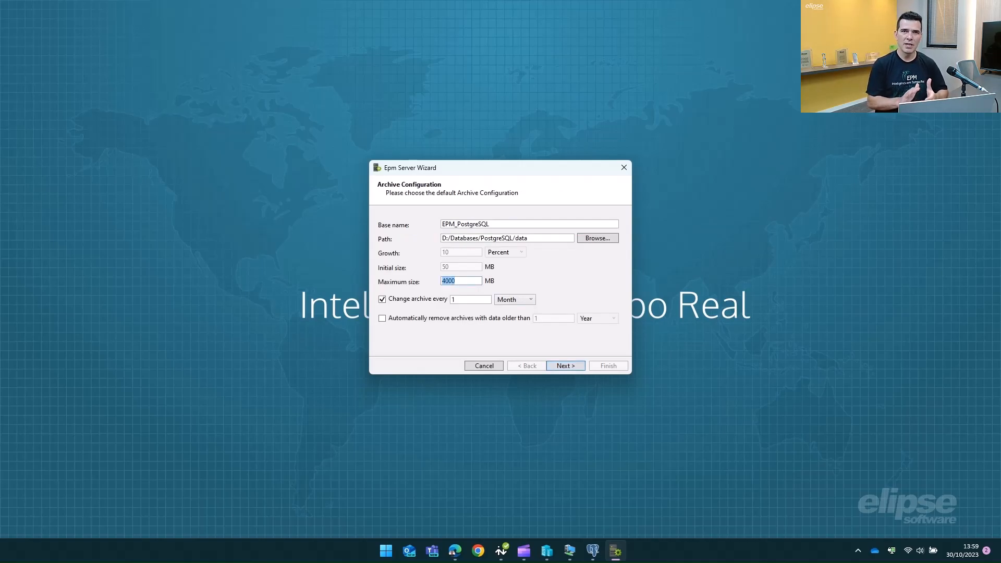
type("100")
left_click(454, 300)
left_click(382, 318)
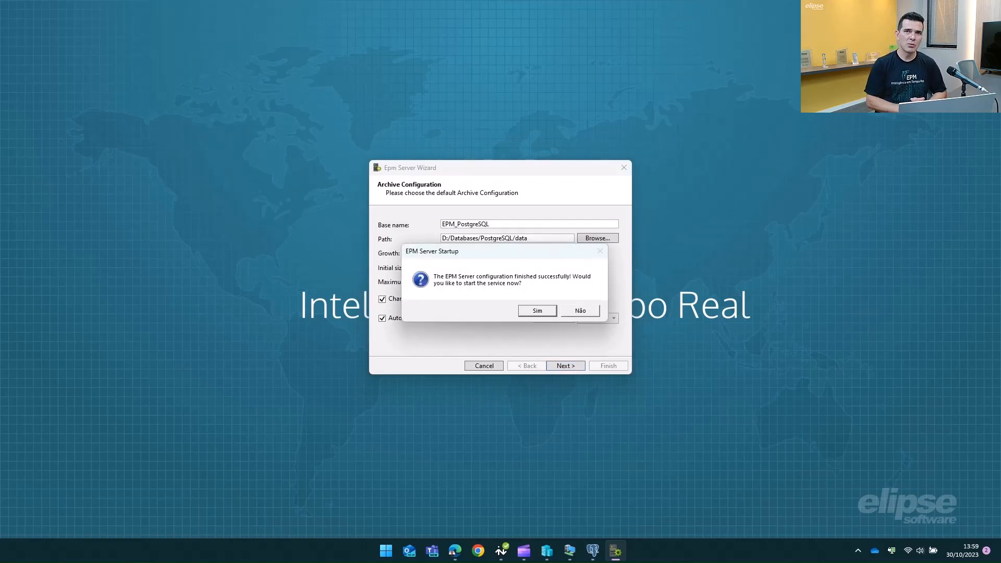
Step: Answer Sim in the EPM Server Startup dialog to start the service now
left_click(538, 311)
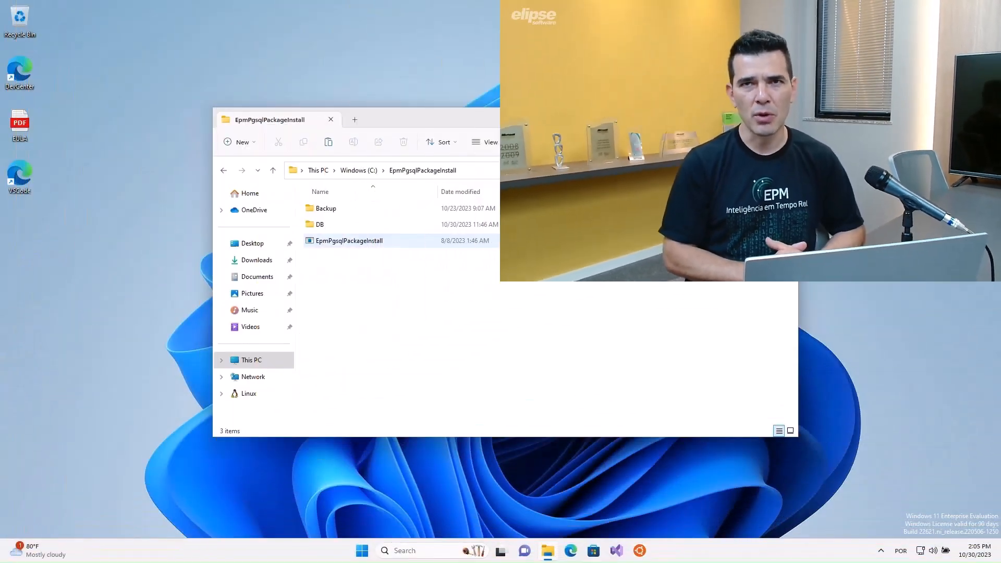
Step: Launch Command Prompt as administrator from the Start menu search
left_click(349, 241)
key("super")
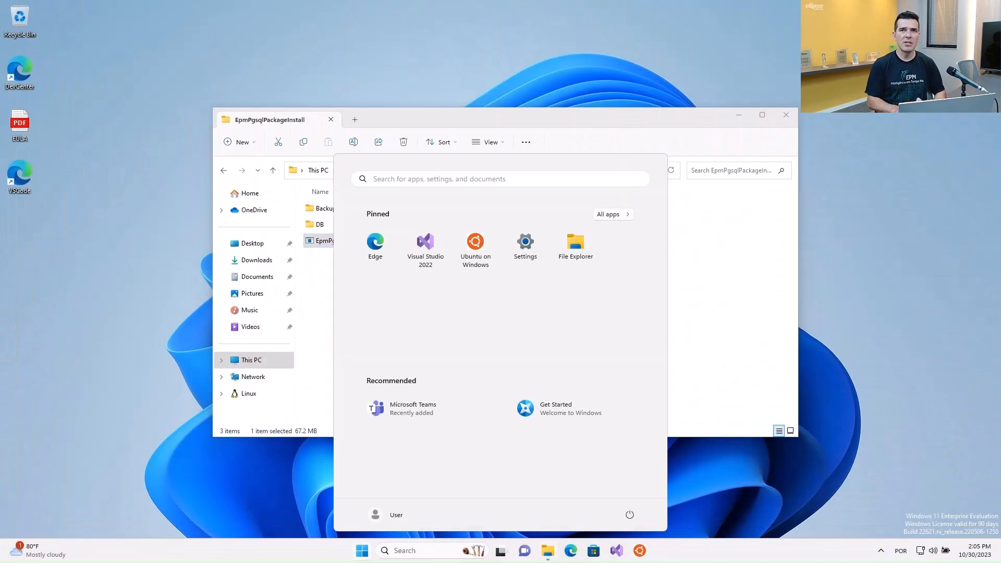
type("cmd")
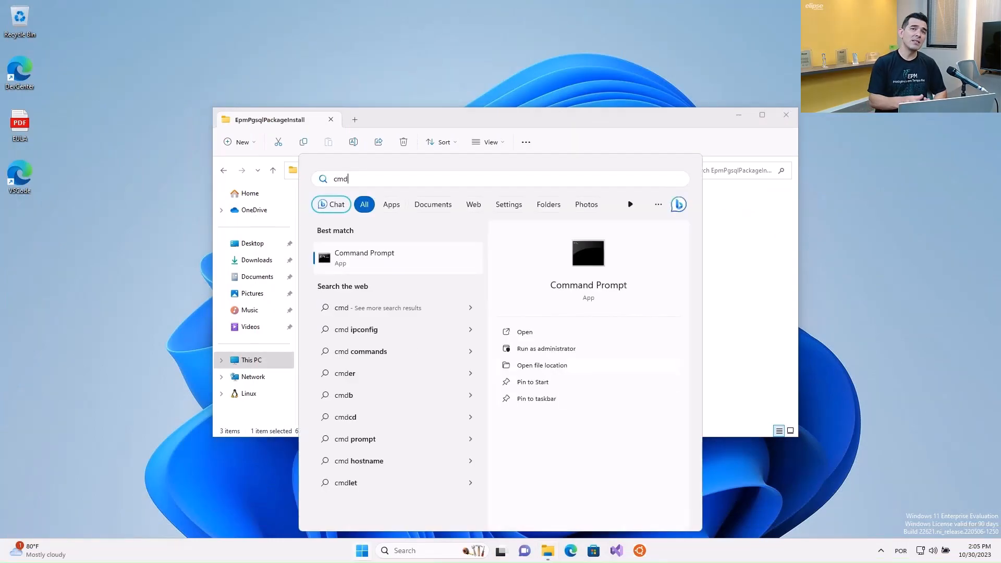
left_click(547, 349)
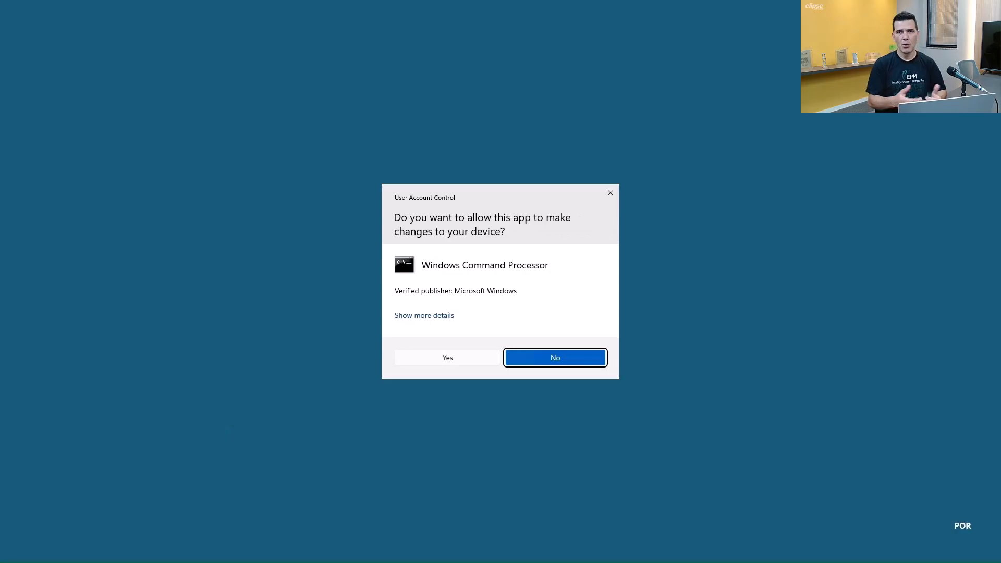
left_click(447, 357)
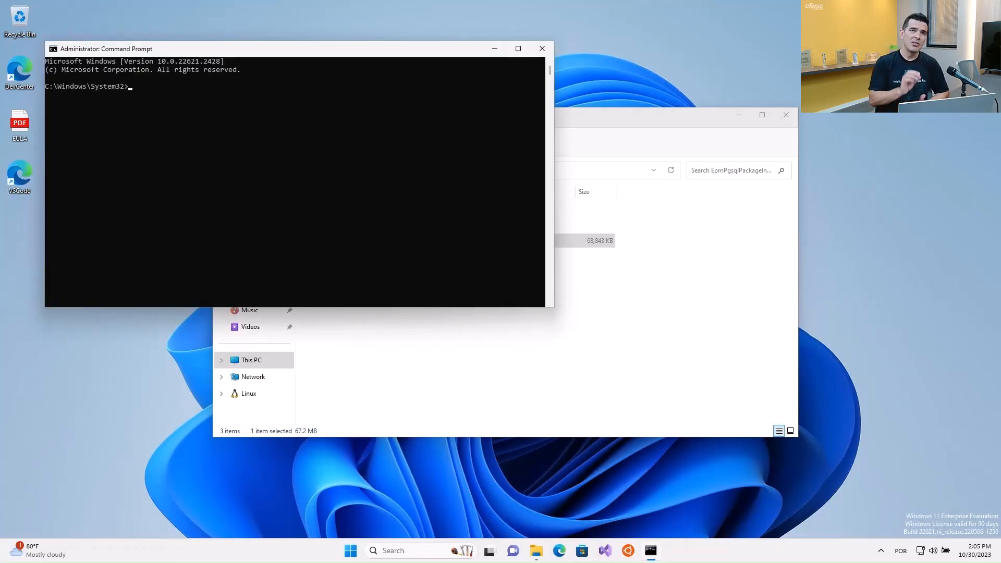
Step: Change the console directory to C:\EpmPgsqlPackageInstall
left_click_drag(313, 49, 483, 257)
left_click(492, 353)
type("cd")
type("C:\\EpmPgsqlPackageInstall")
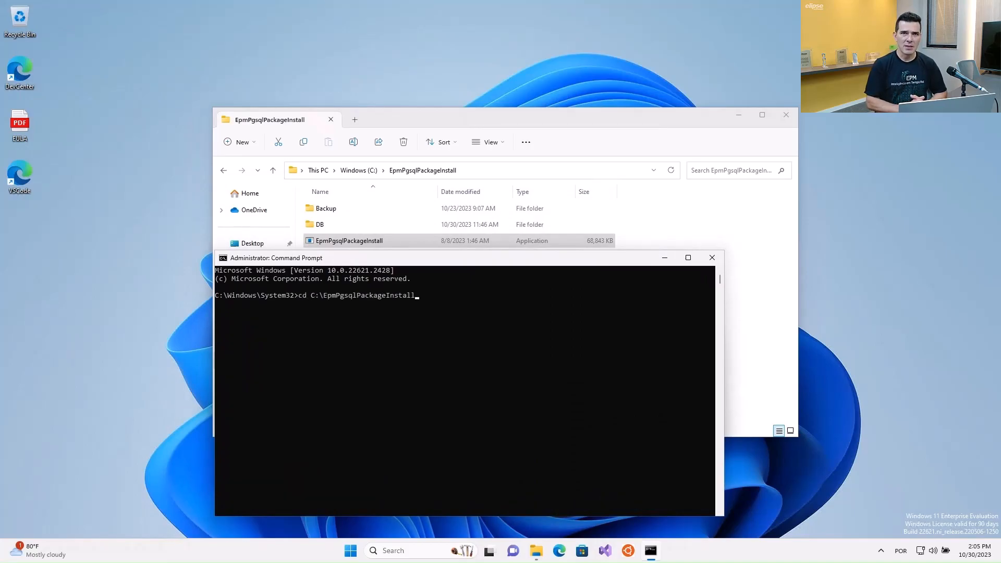
key("Return")
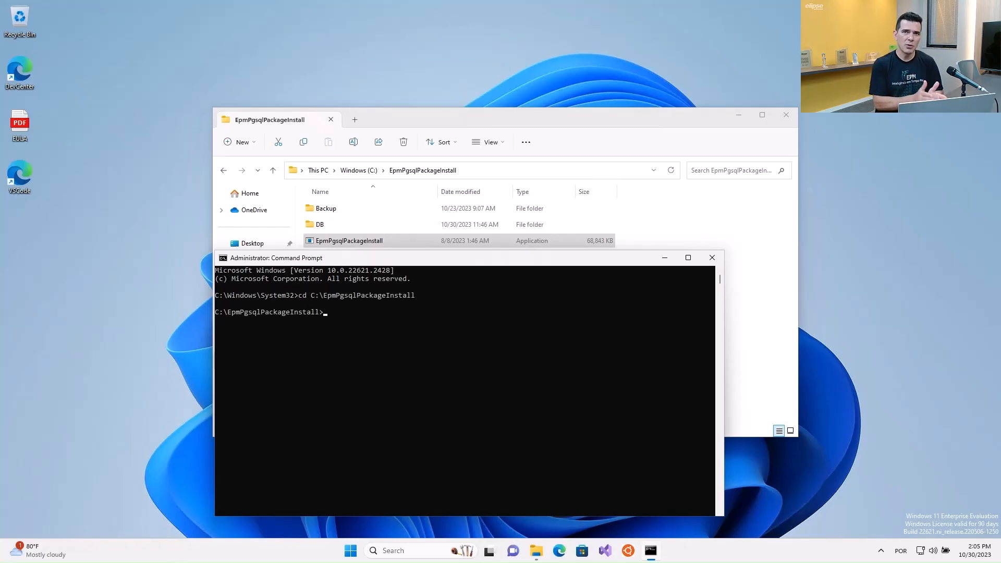
Step: Run EpmPgsqlPackageInstall.exe -h and mark the enable_remote_access command in its help
type("Epm")
key("Tab")
type("-h")
key("Return")
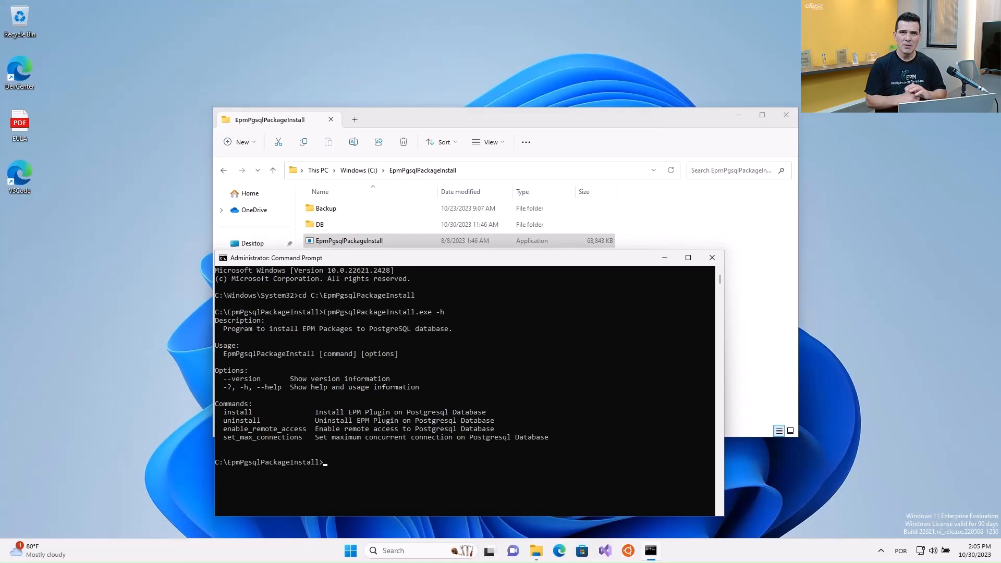
left_click_drag(225, 429, 496, 429)
Step: Run EpmPgsqlPackageInstall.exe enable_remote_access and display its -h help
left_click(366, 470)
type("E")
key("Tab")
type("e")
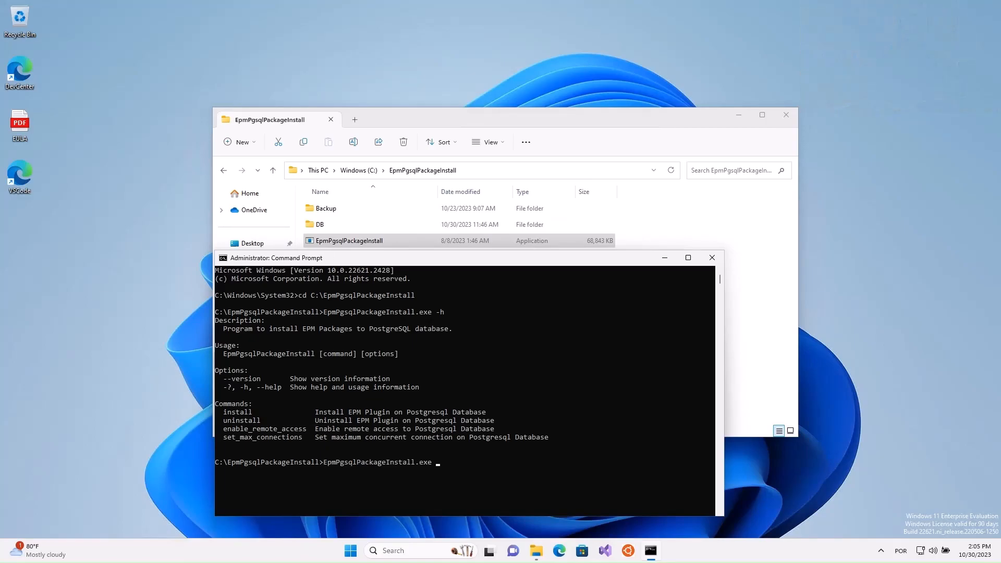
type("nable_remote_access")
key("Return")
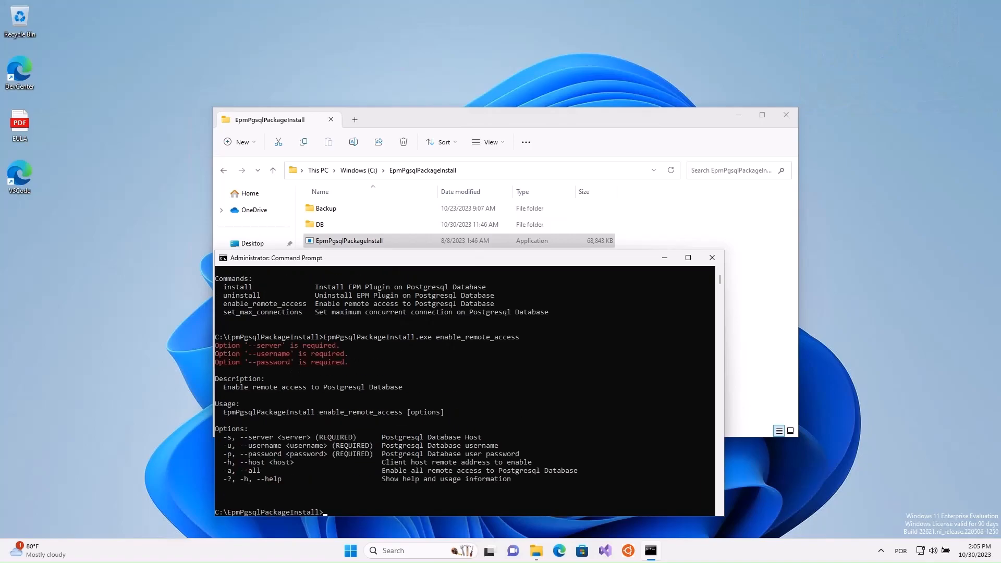
key("Up")
type("-h")
key("Return")
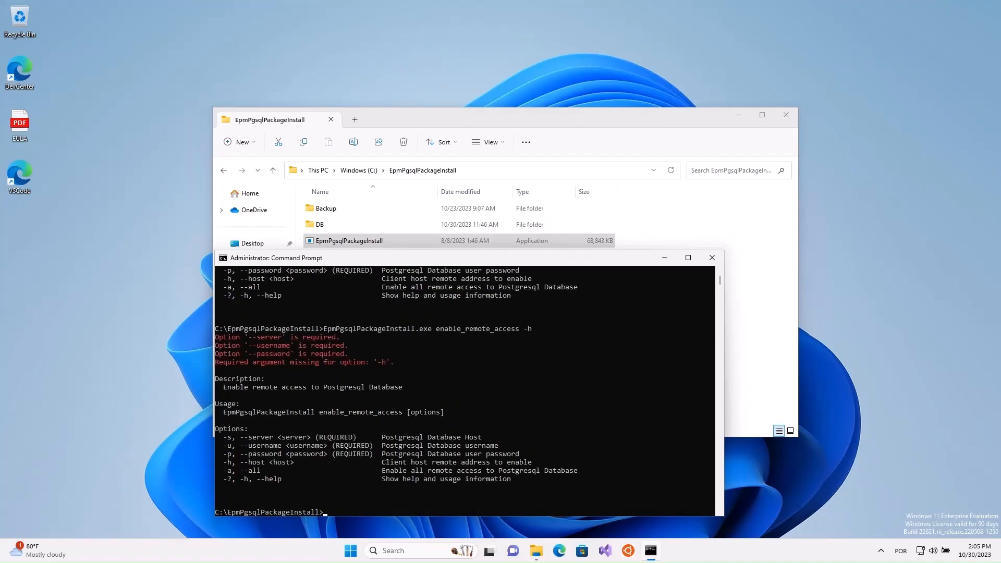
Step: Run enable_remote_access with -s localhost -u postgres, the postgres password, and -a
key("Up")
key("BackSpace")
type("s localhost -u ")
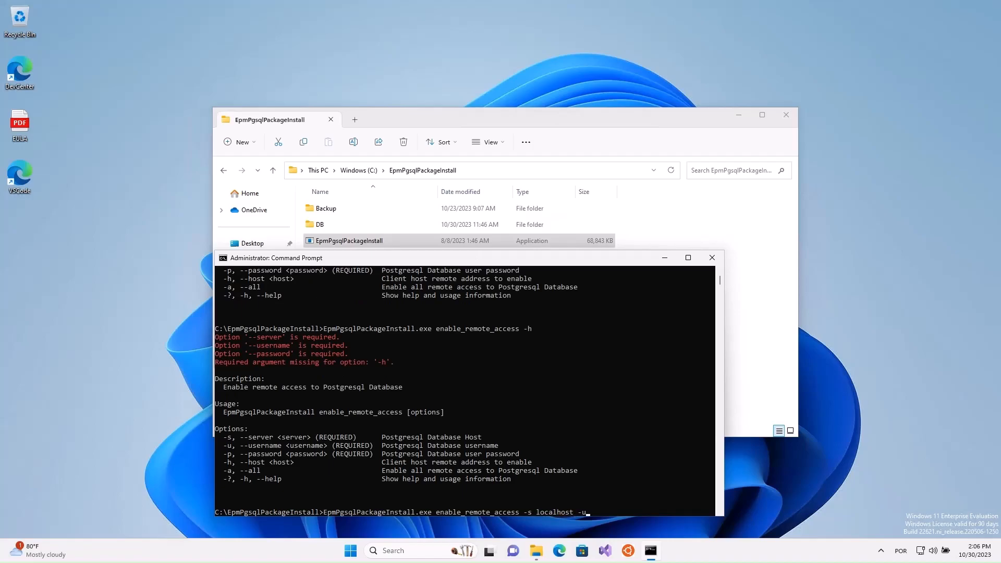
type("postgres -p Abcd1234 -a")
key("Return")
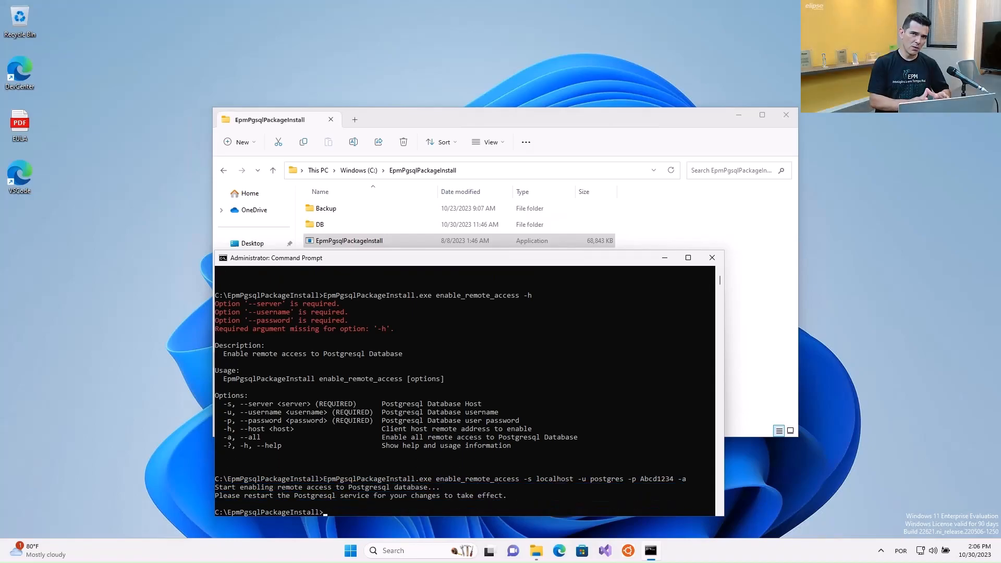
Step: Show the installer's help, then run the install command and display its -h help
type("EpmPgsqlPackageInstall.exe -h")
key("Return")
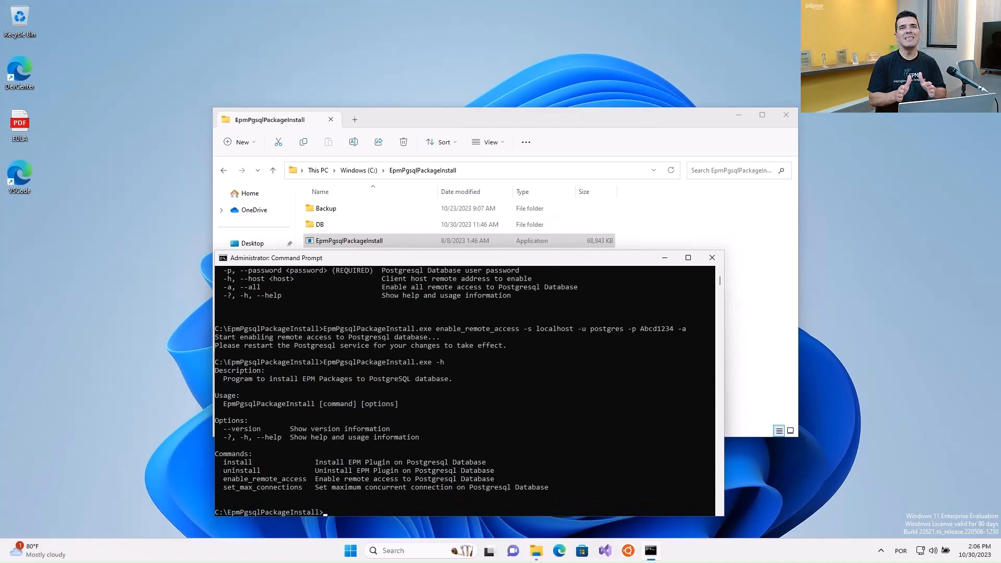
type("E")
key("Tab")
type("install")
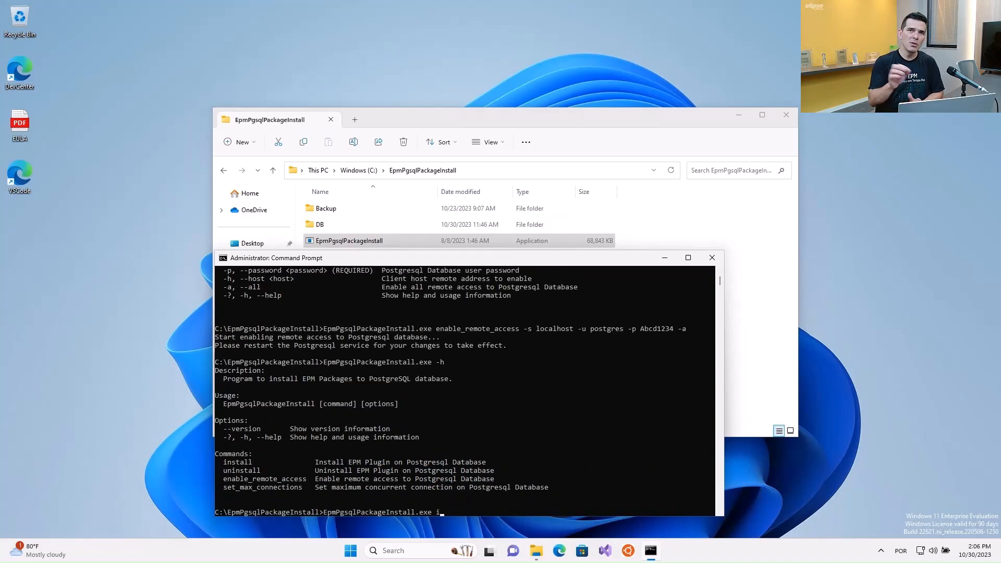
key("Return")
key("Up")
type("-h")
key("Return")
Step: Run EpmPgsqlPackageInstall.exe install with -s localhost -u postgres and the postgres password
key("Up")
key("BackSpace")
type("s localhost -u postgres -p Abcd1234")
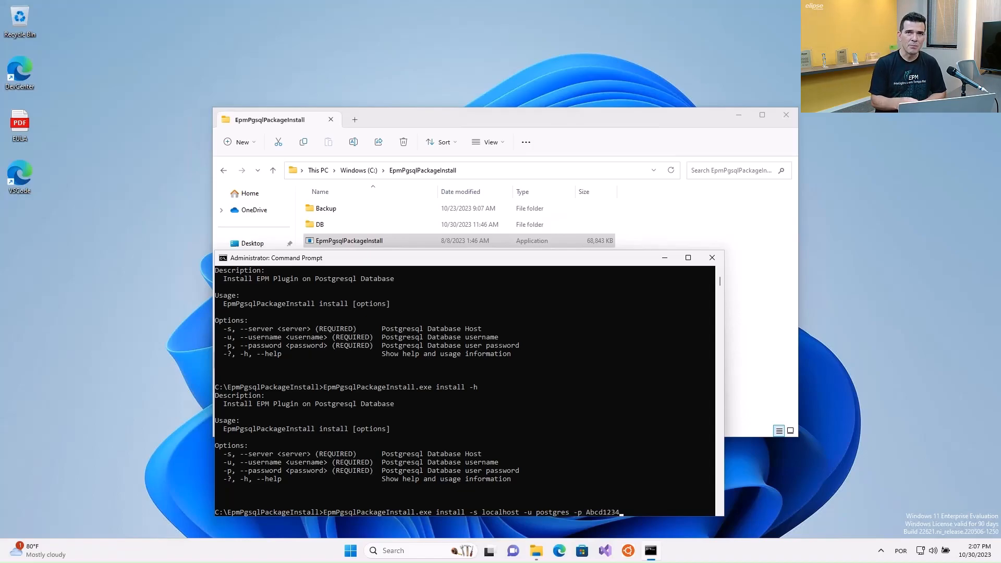
key("Return")
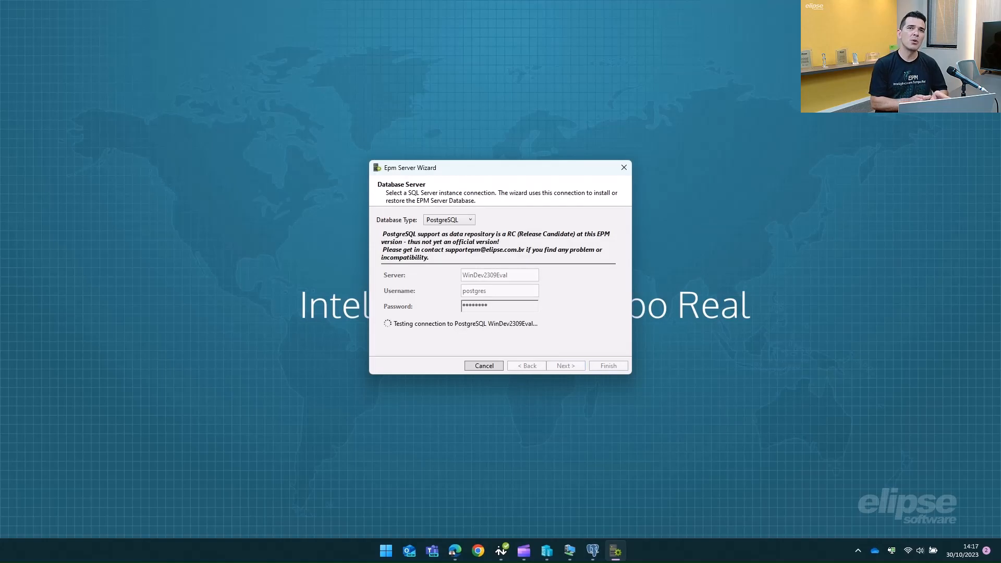
Step: Keep the EPM_Database name, enter and repeat the administrator password, and start configuration
left_click(565, 366)
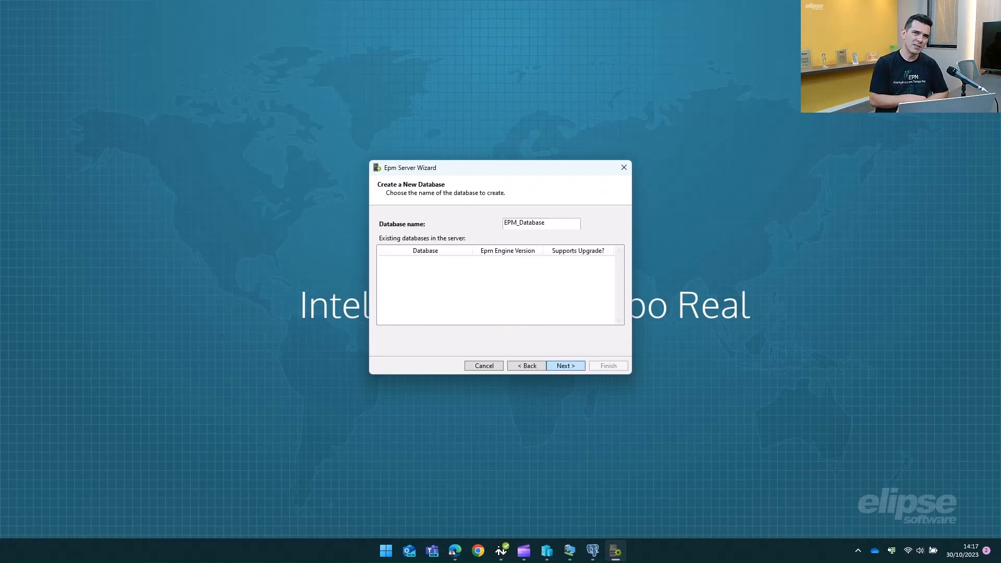
key("Return")
type("********")
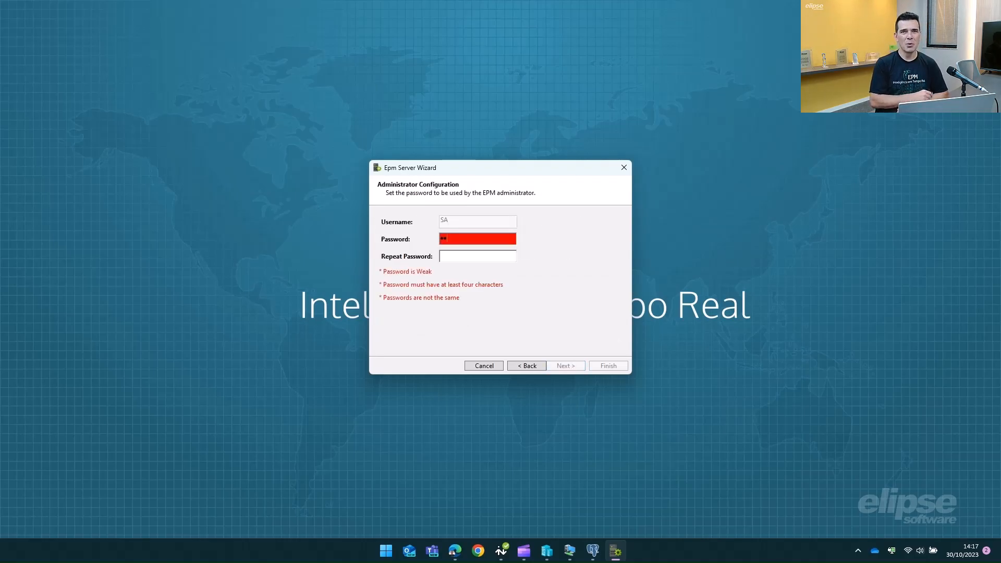
key("Tab")
type("********")
key("Return")
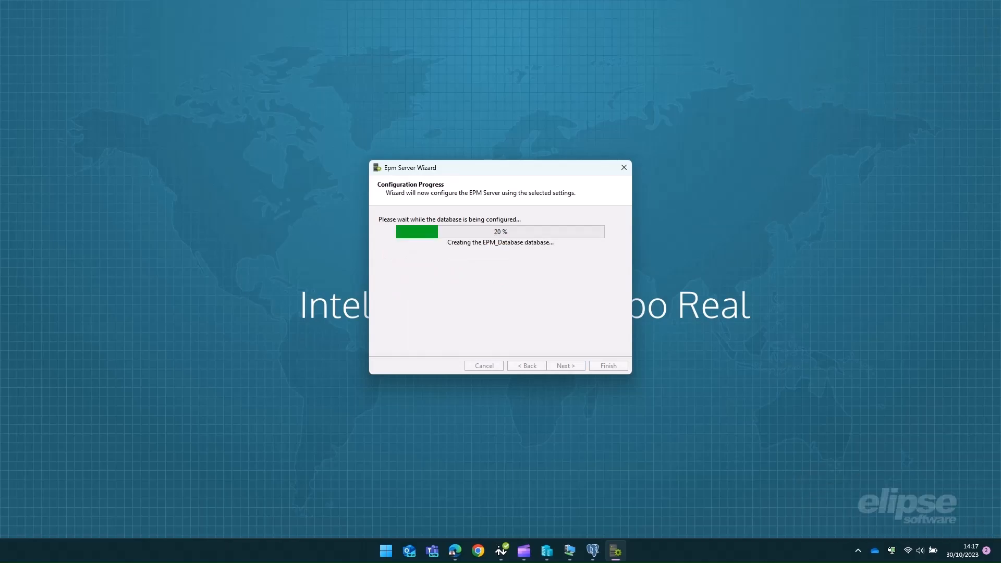
Step: Finish configuration, confirm starting the service, and enable automatic removal of old archives
left_click(382, 318)
left_click(566, 366)
left_click(538, 311)
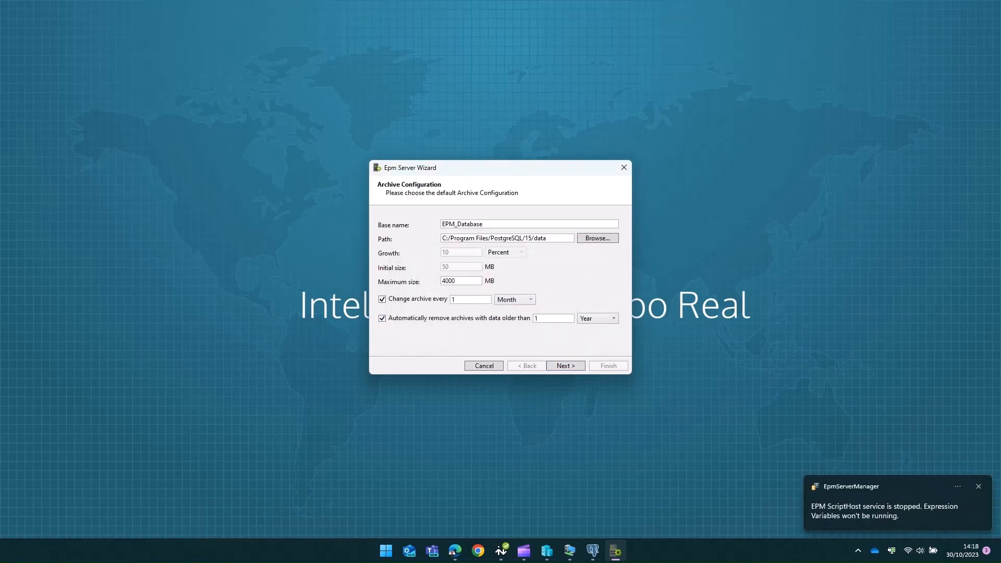